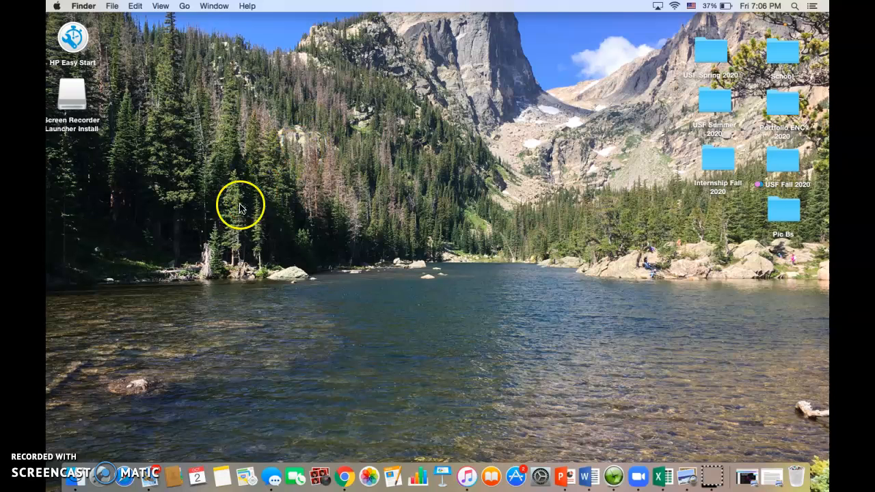
Open Microsoft Word from the Applications folder, create a blank document and show it full screen.
click(185, 9)
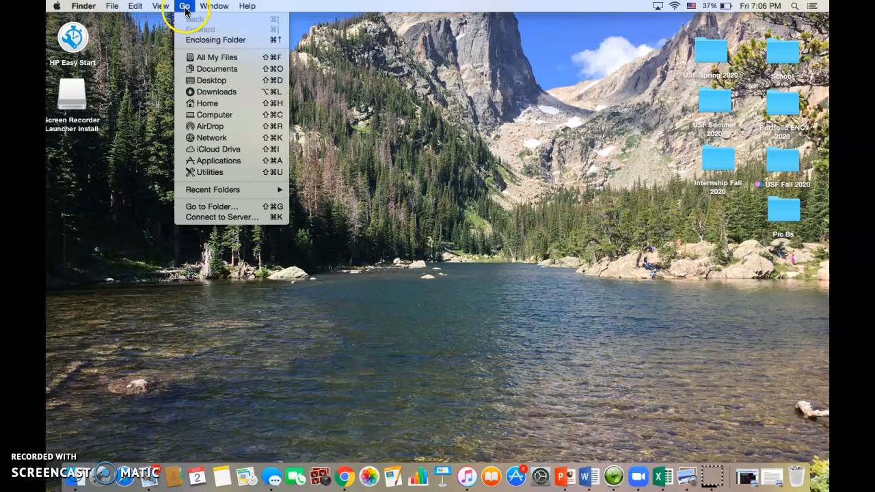
click(210, 162)
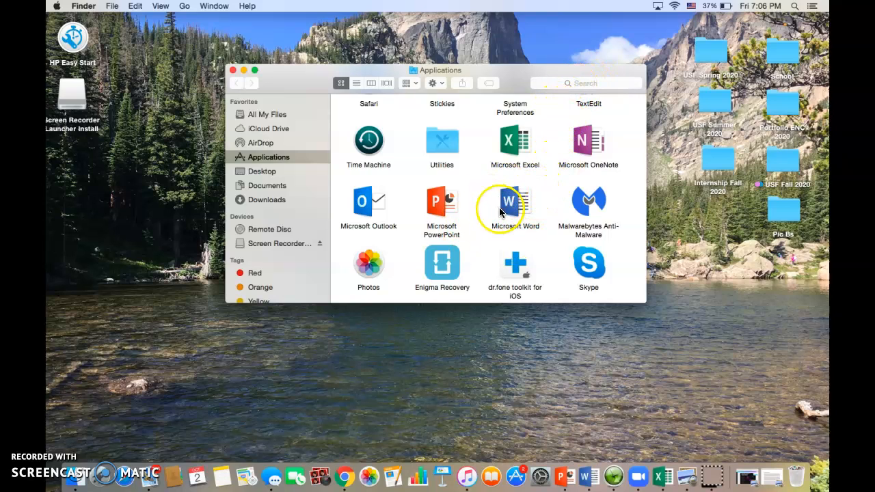
double_click(527, 201)
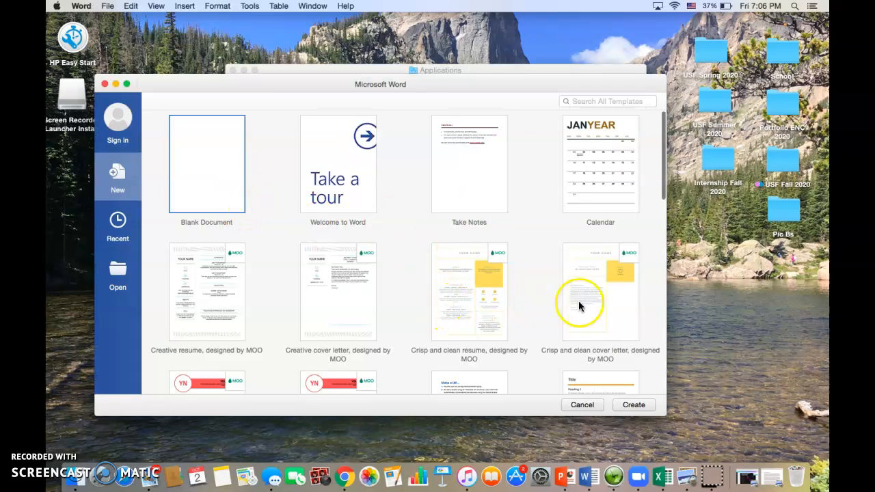
click(640, 406)
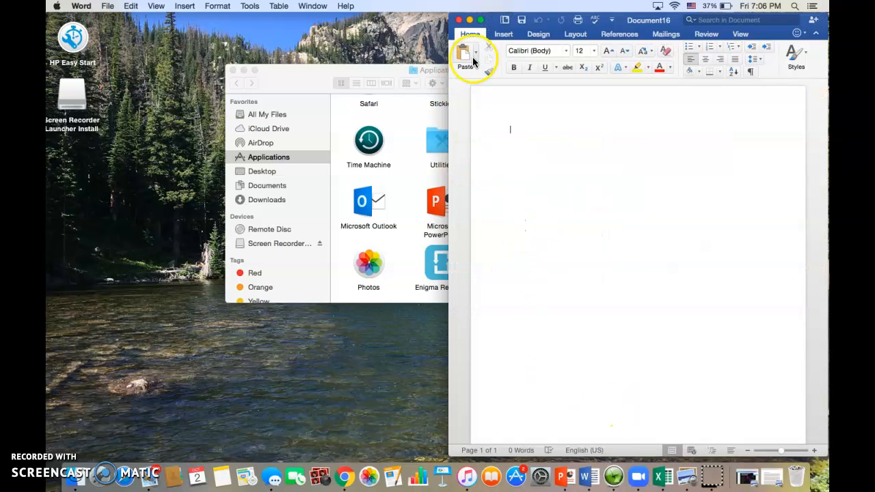
click(482, 21)
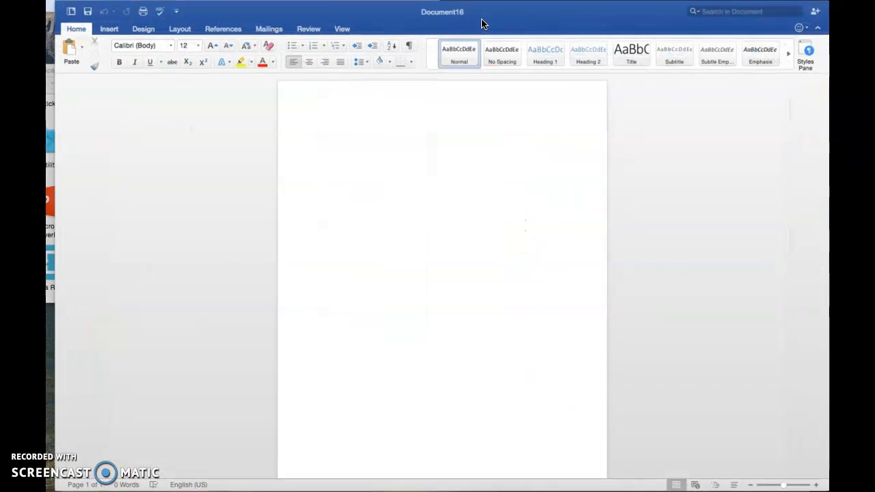
Paste the copied cover letter at the start of the blank document.
click(315, 128)
right_click(315, 128)
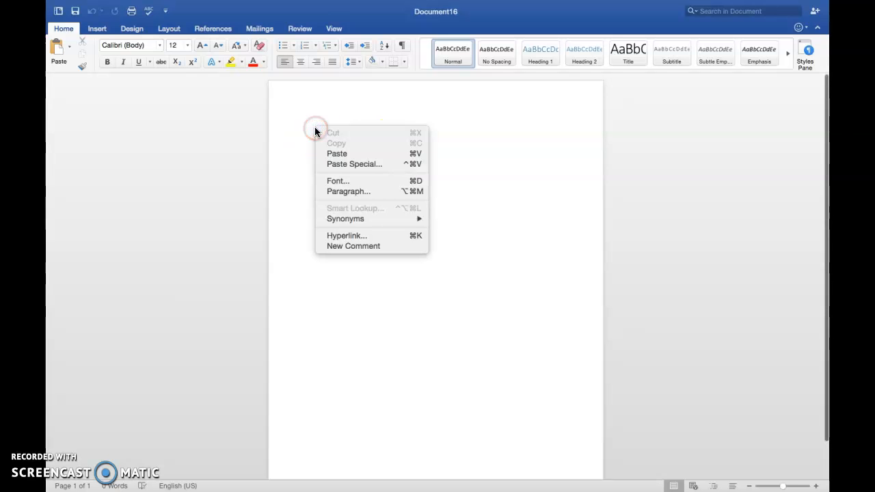
click(343, 154)
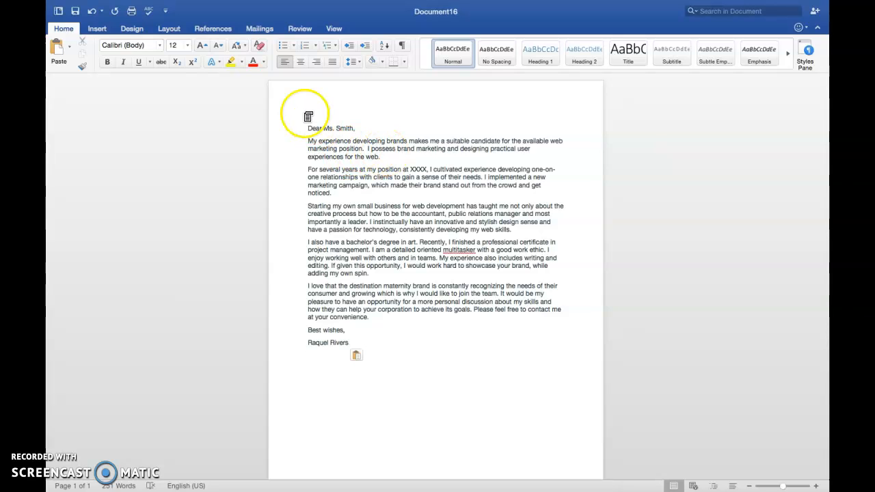
Turn on Track Changes and set the markup display to Simple Markup.
click(300, 28)
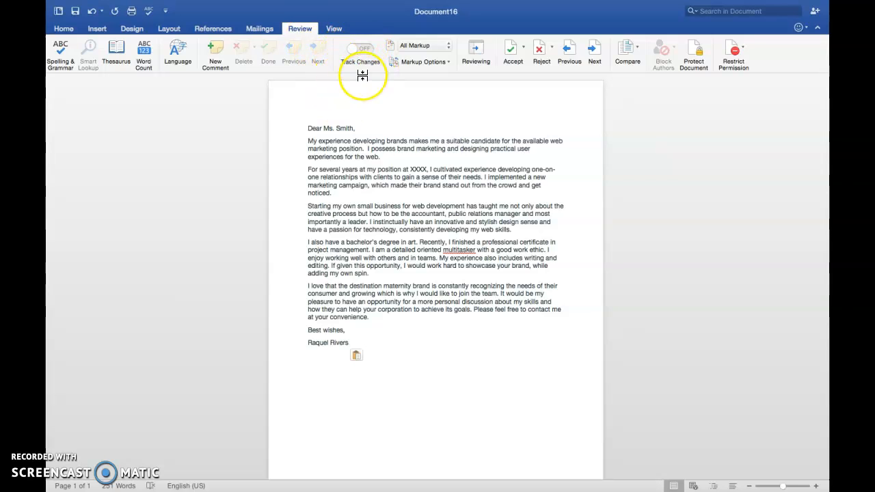
click(352, 49)
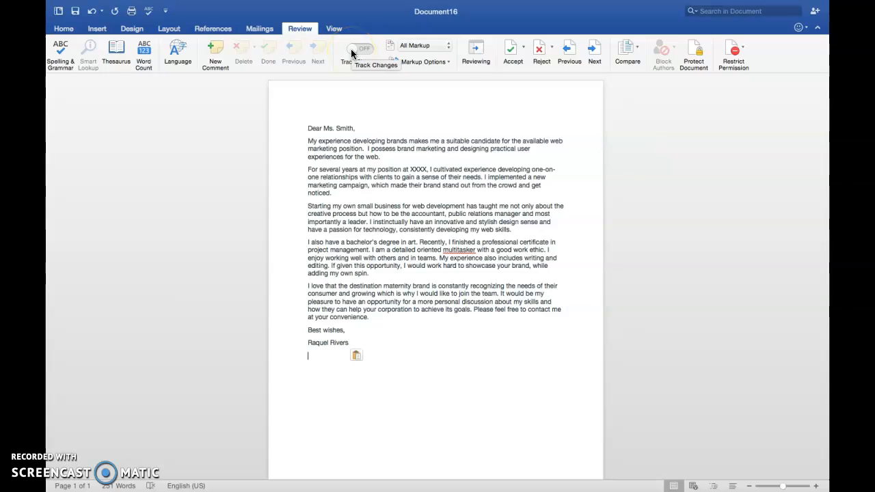
click(427, 45)
click(424, 53)
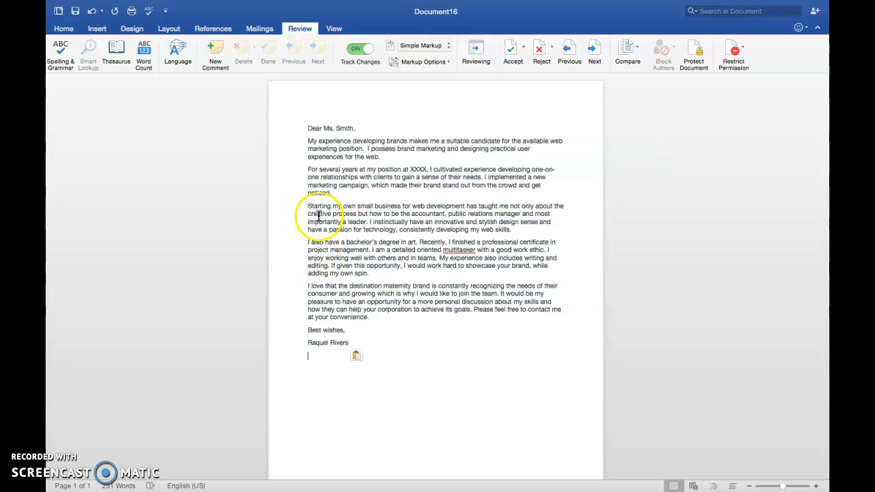
Replace "Starting" with "Having started" at the beginning of the letter's third paragraph.
text(Having)
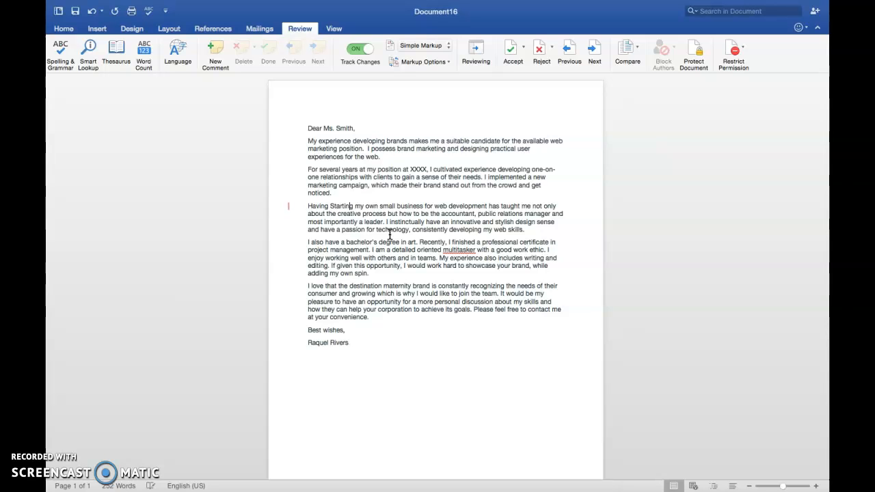
key(BackSpace)
key(BackSpace)
key(BackSpace)
key(BackSpace)
key(BackSpace)
key(BackSpace)
key(BackSpace)
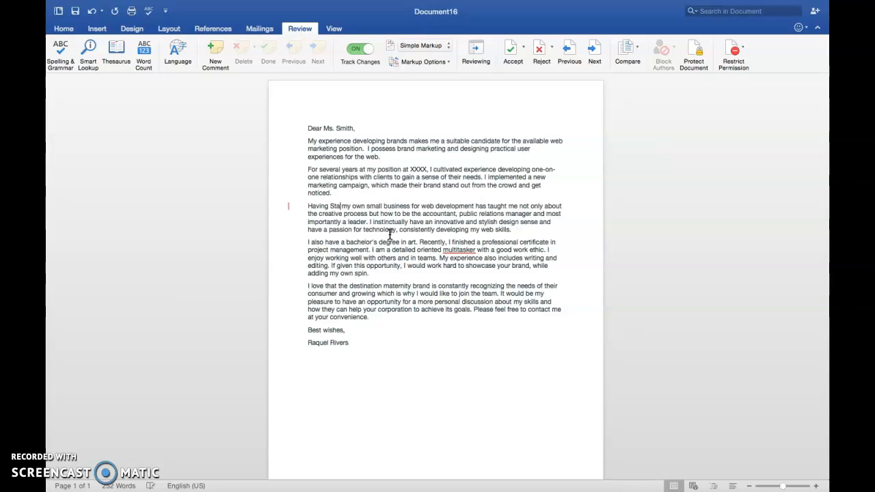
key(BackSpace)
text(started)
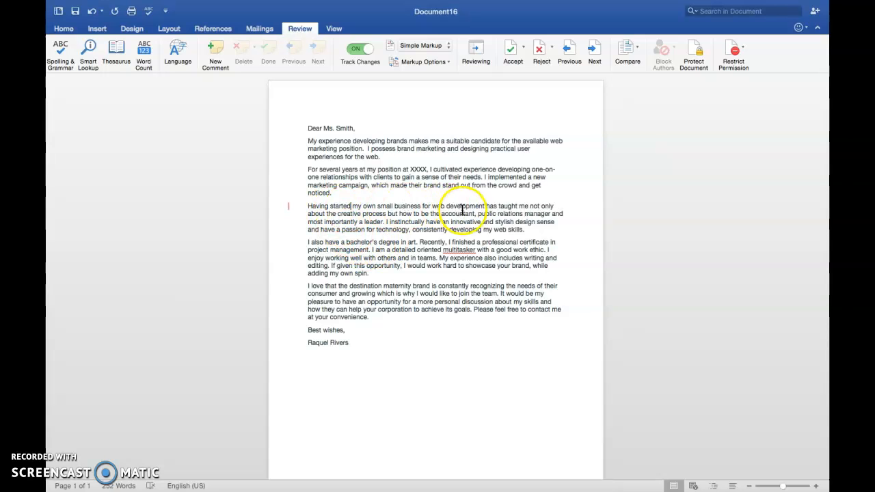
Reword the first sentence by inserting "name is", the writer's full name and "and I carry" after "My", and "which" before "makes".
click(309, 141)
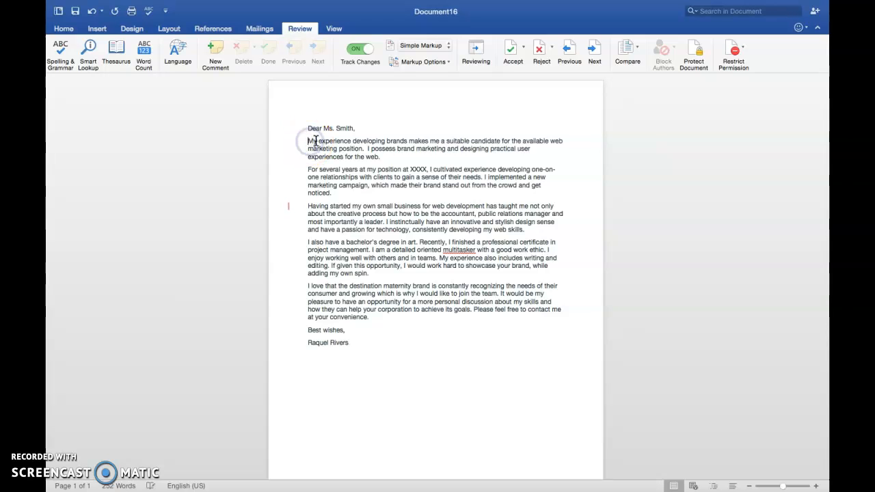
text(nam)
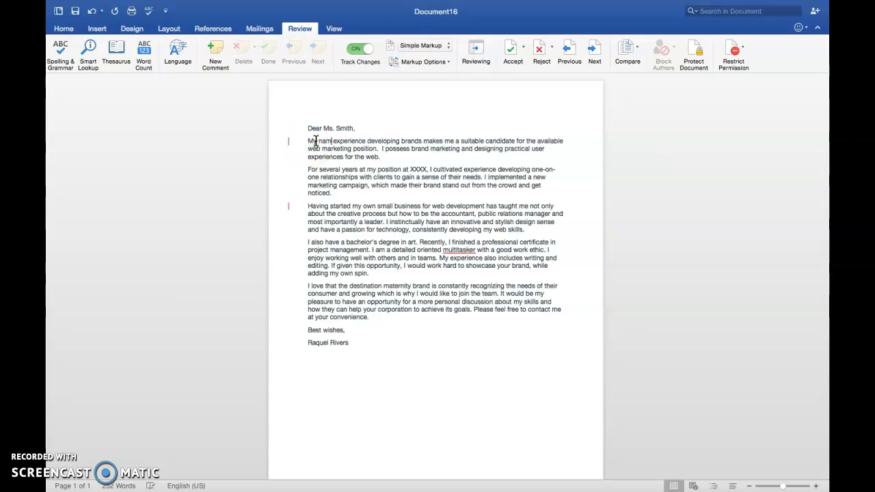
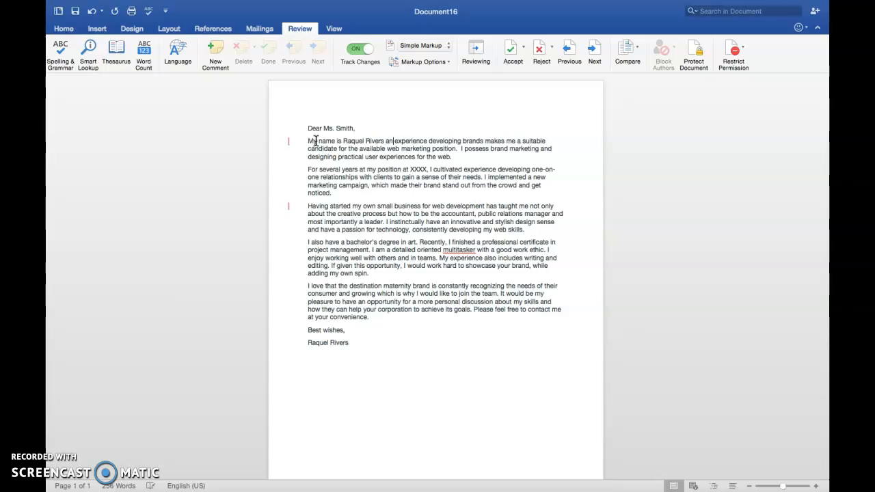
text(d I carry)
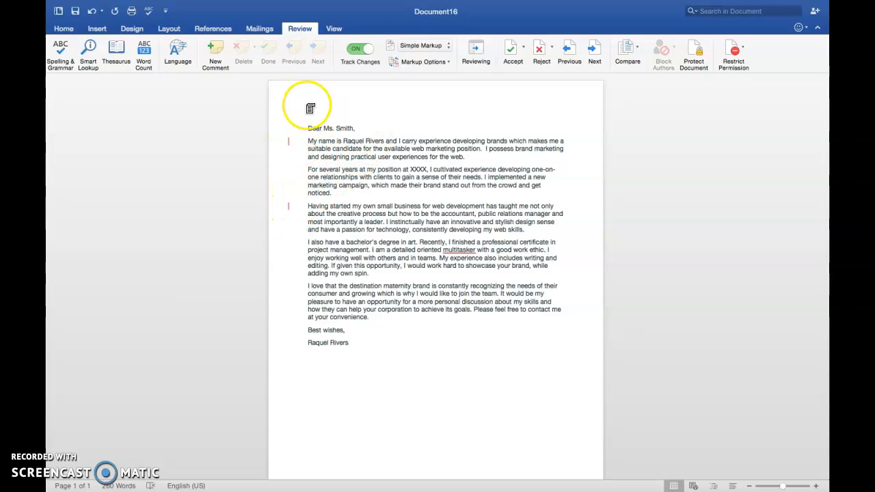
Review the tracked edits in All Markup view and return the display to Simple Markup.
click(447, 51)
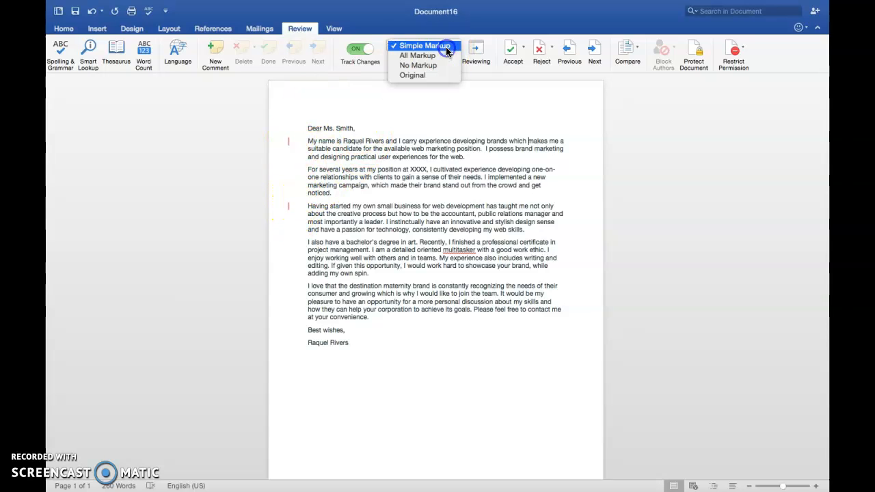
click(442, 58)
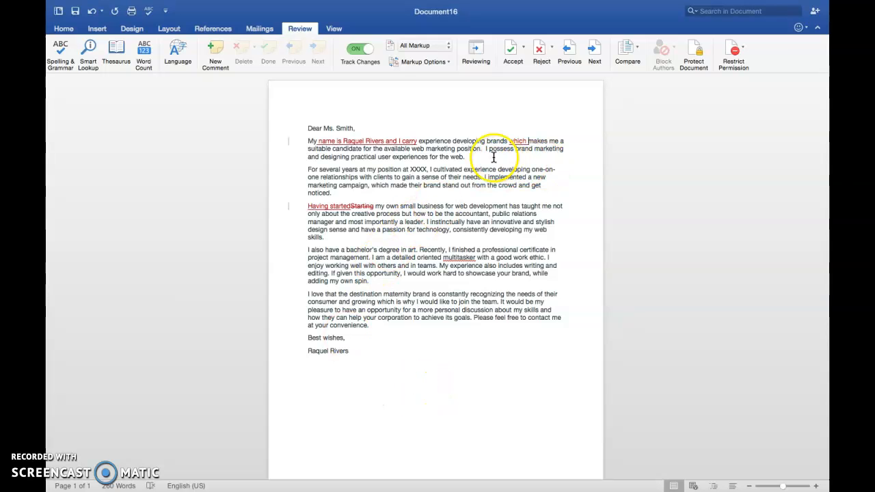
click(370, 281)
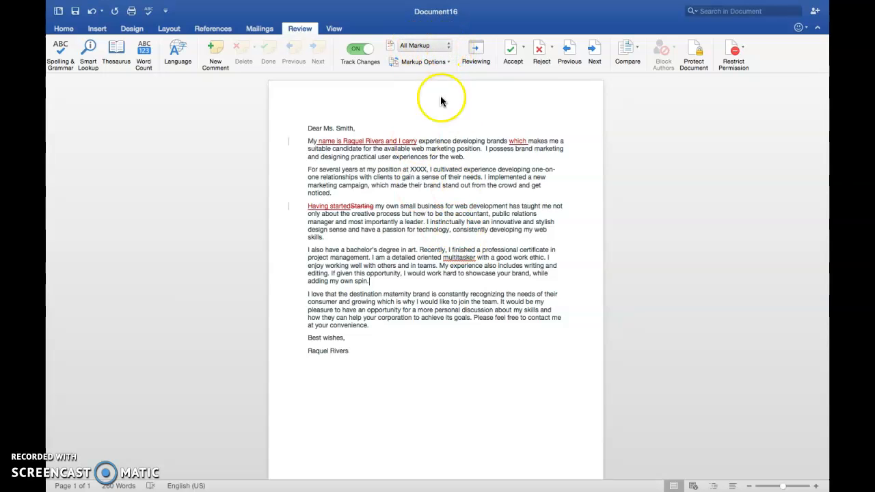
click(449, 48)
click(441, 37)
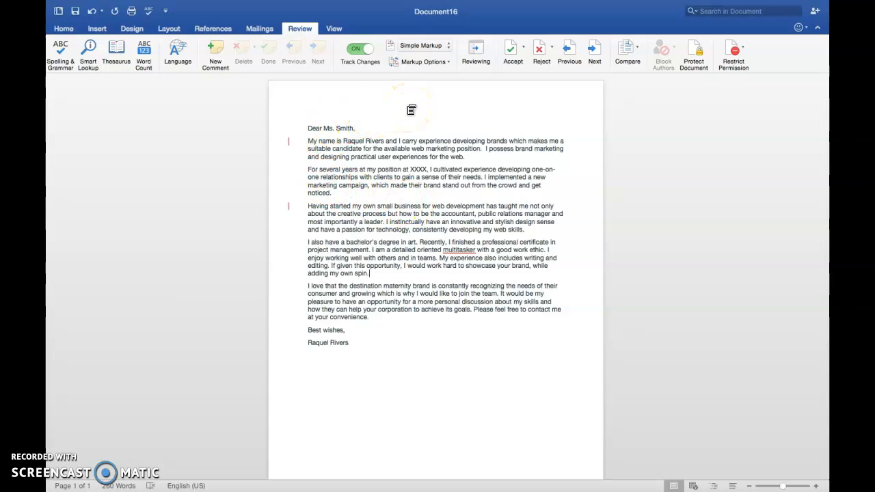
Turn off Track Changes and compare the letter in No Markup and Original views, ending in Simple Markup.
click(367, 49)
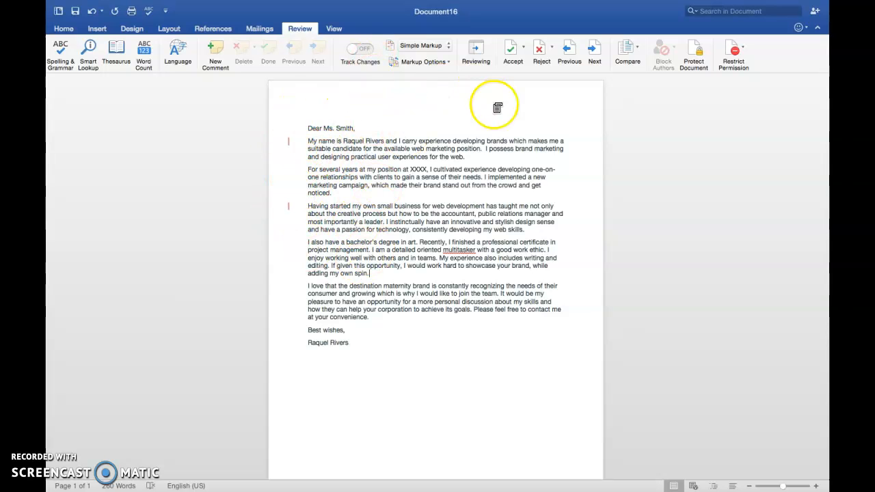
click(448, 45)
click(441, 65)
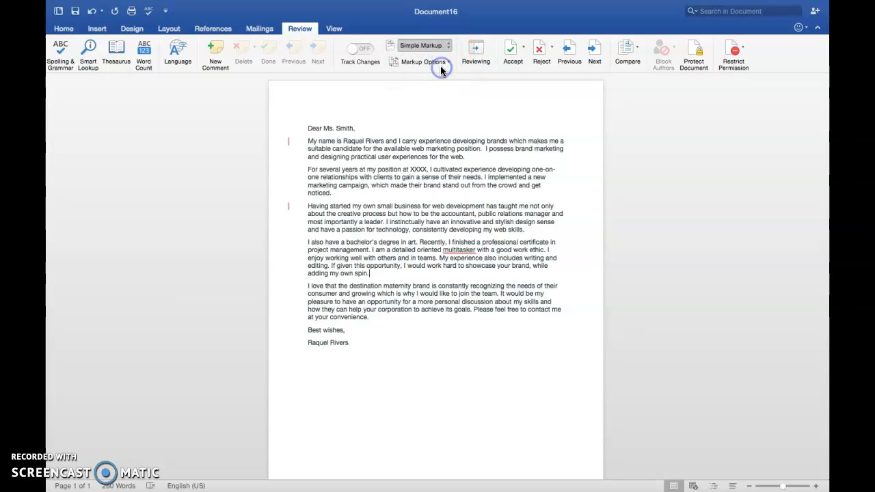
click(441, 46)
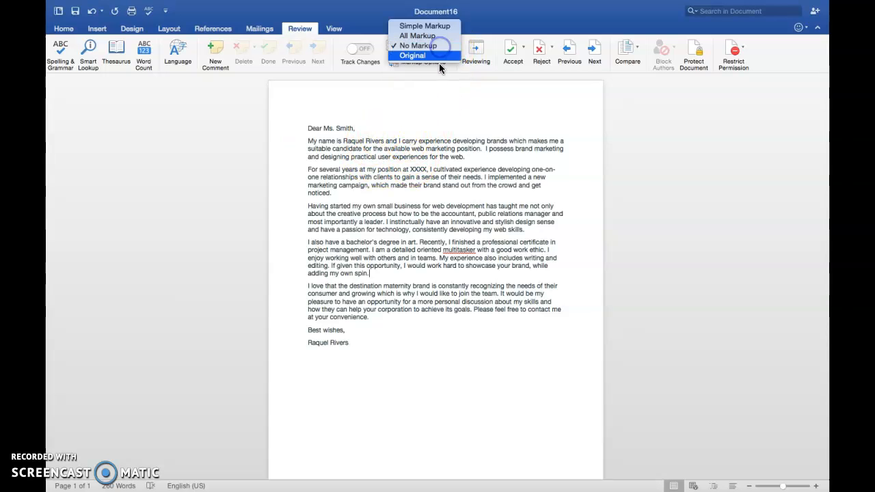
click(429, 56)
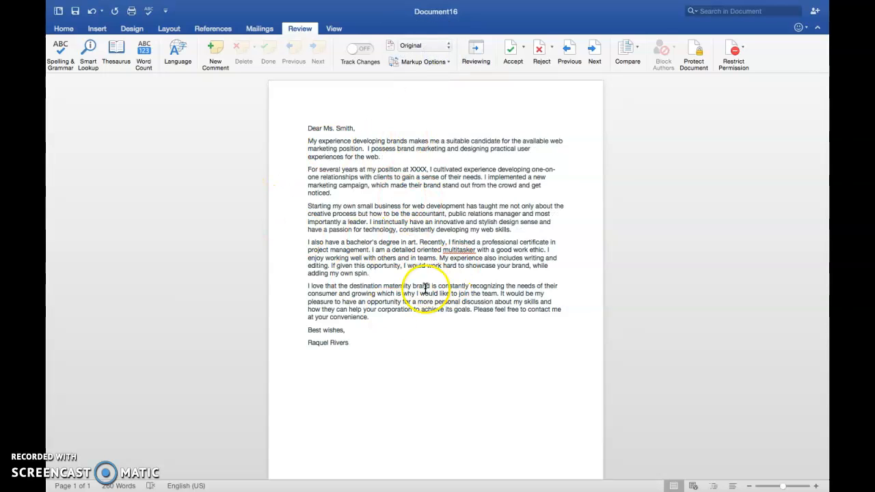
click(445, 46)
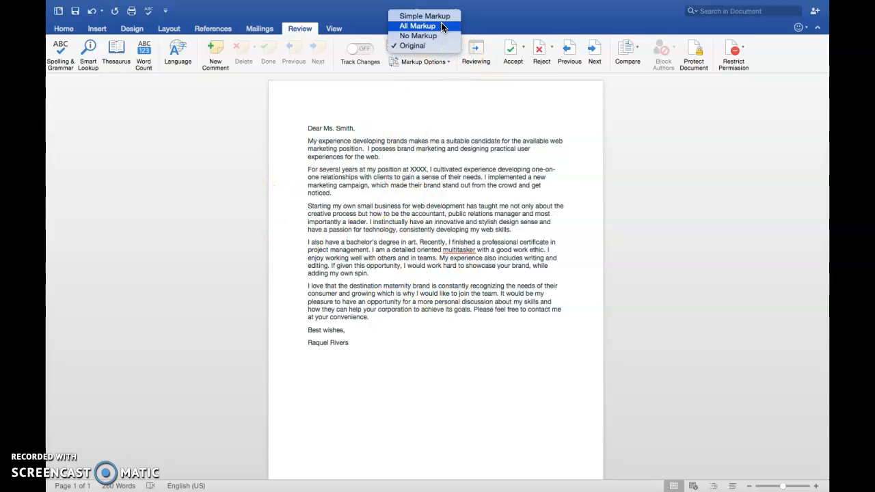
click(441, 15)
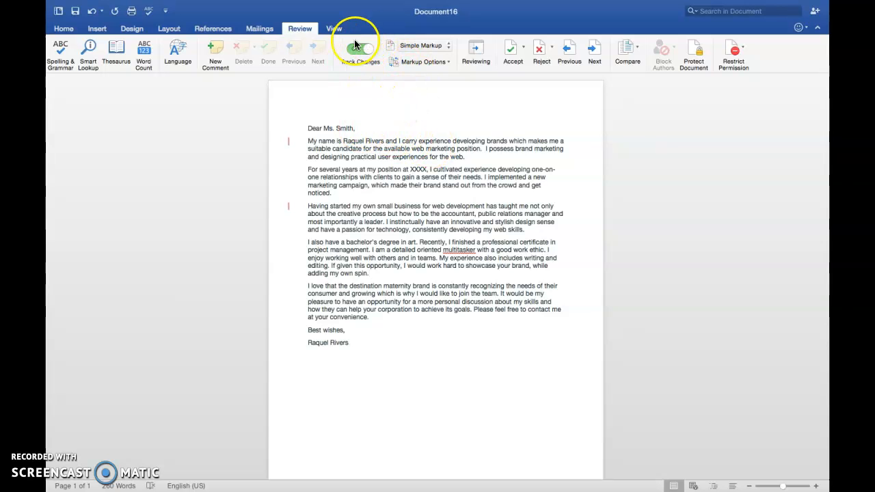
mouse_move(194, 2)
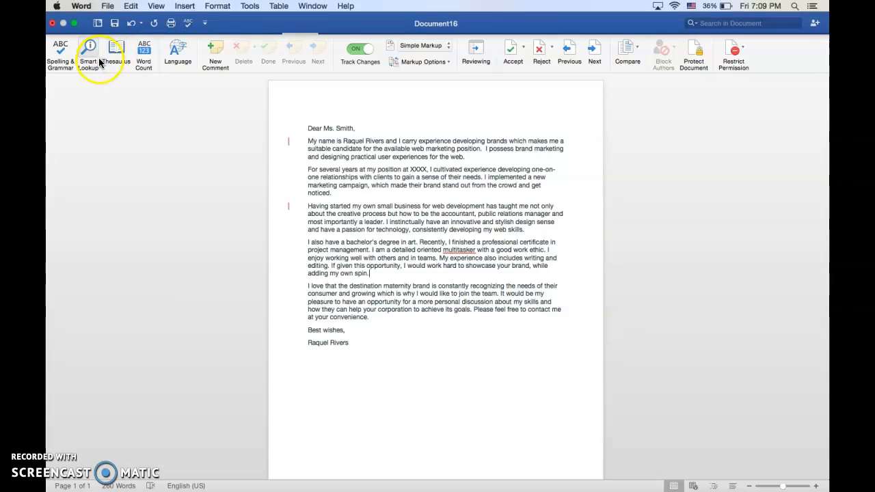